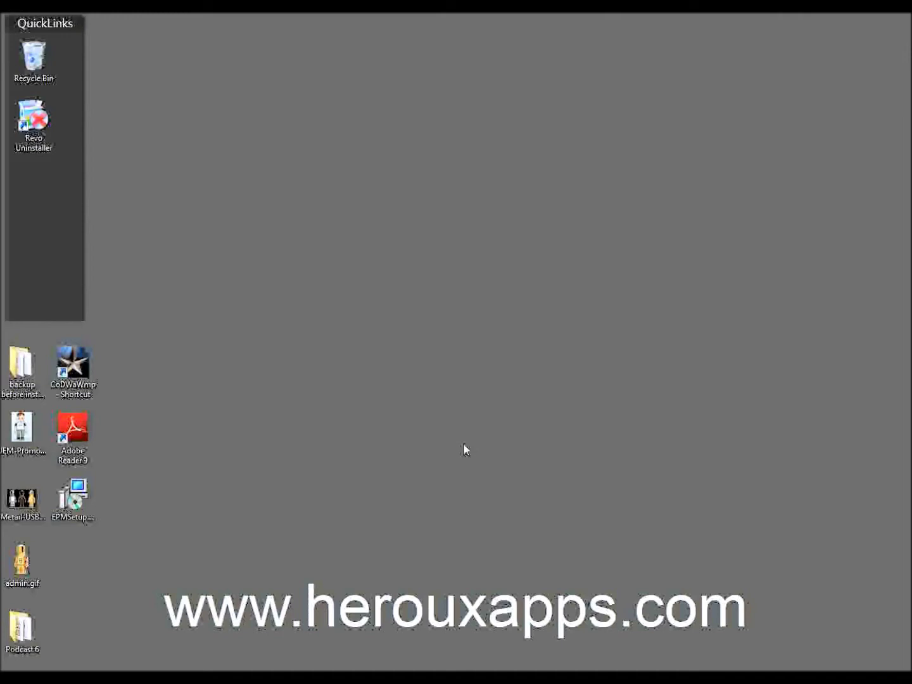
Open the Windows Start menu to show recent programs such as Audacity and FileZilla
{"action": "key", "text": "super"}
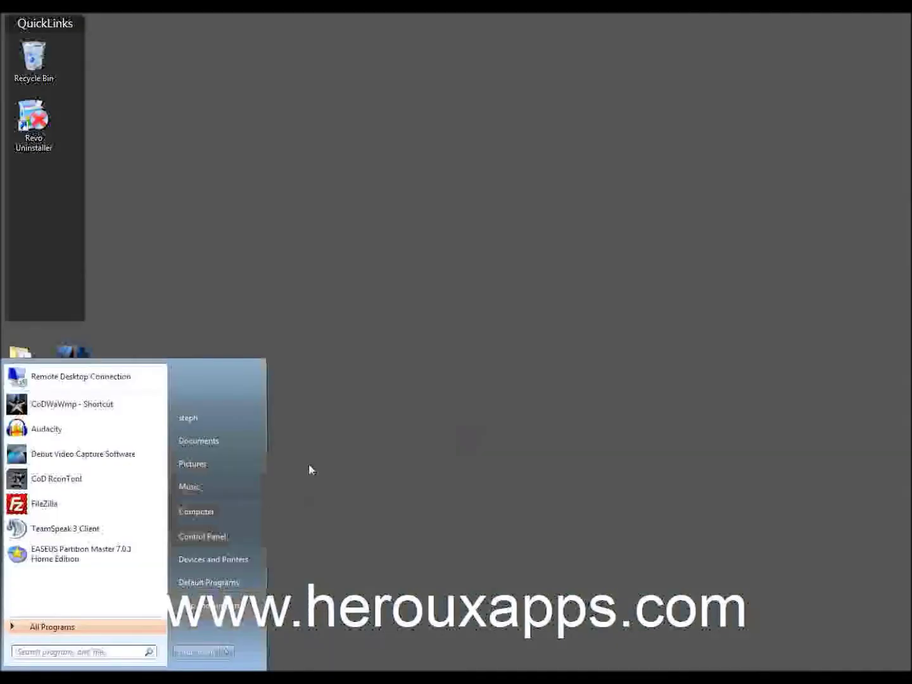
Launch Computer Management via Computer > Manage and open Disk Management listing Disks 0–2
{"action": "right_click", "coordinate": [197, 518]}
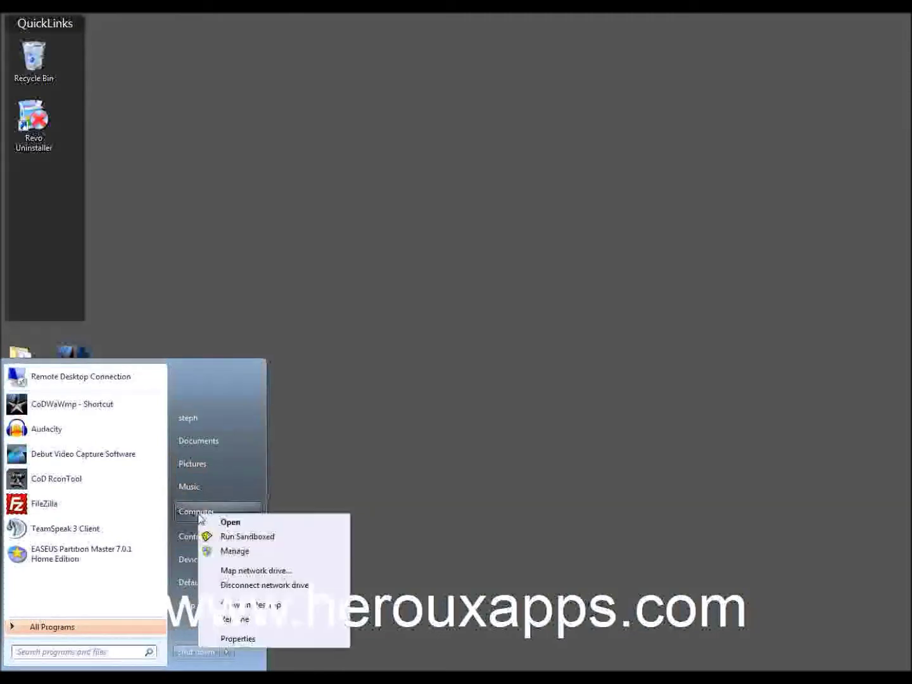
{"action": "left_click", "coordinate": [239, 551]}
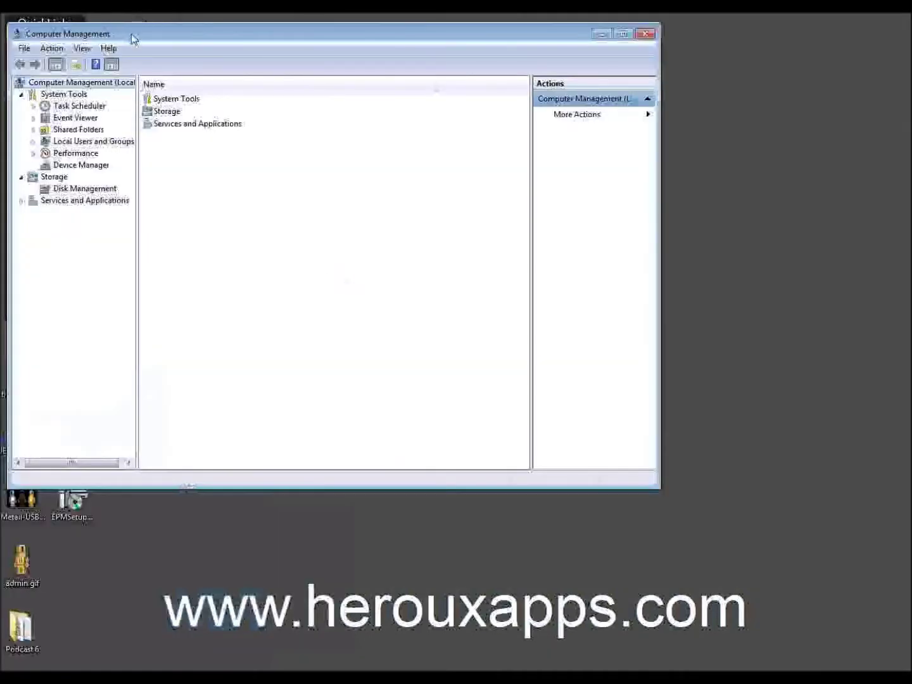
{"action": "left_click_drag", "start_coordinate": [133, 36], "coordinate": [261, 76]}
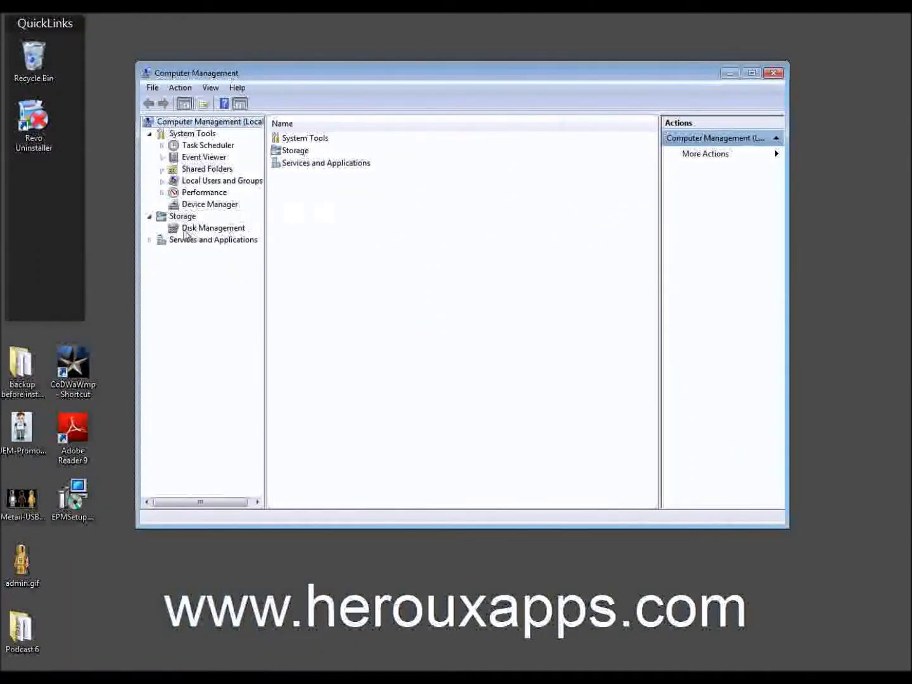
{"action": "left_click", "coordinate": [209, 228]}
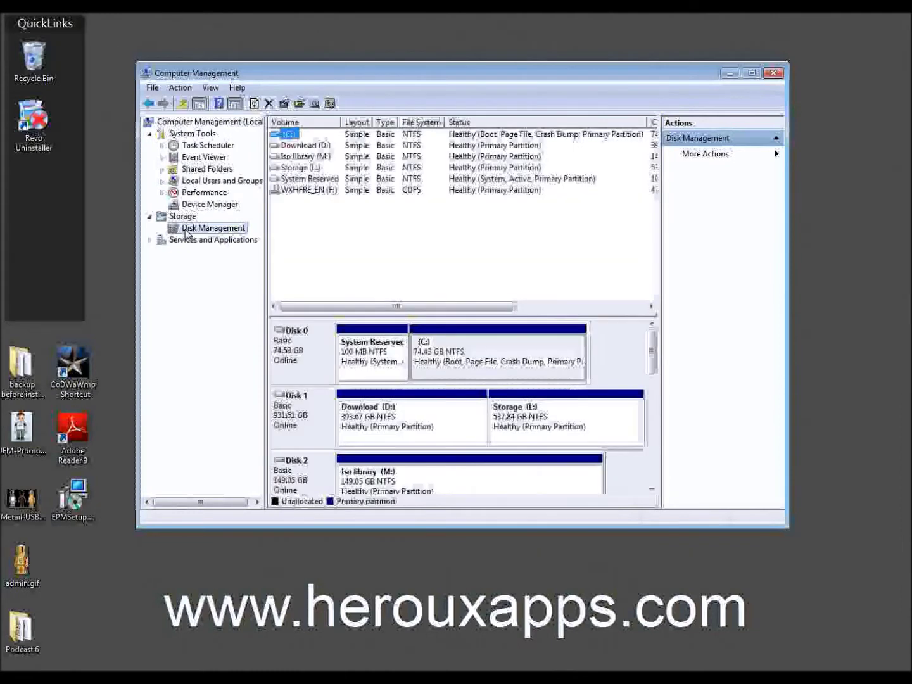
Maximize Computer Management and bring up the actions for the 74.43 GB C: partition
{"action": "left_click_drag", "start_coordinate": [387, 75], "coordinate": [368, 26]}
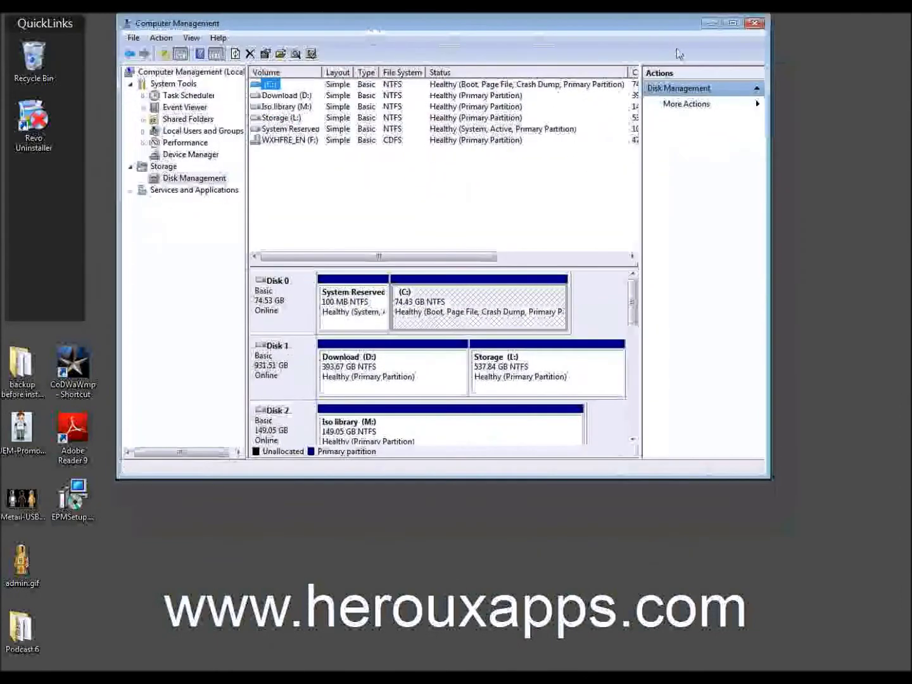
{"action": "left_click", "coordinate": [732, 24]}
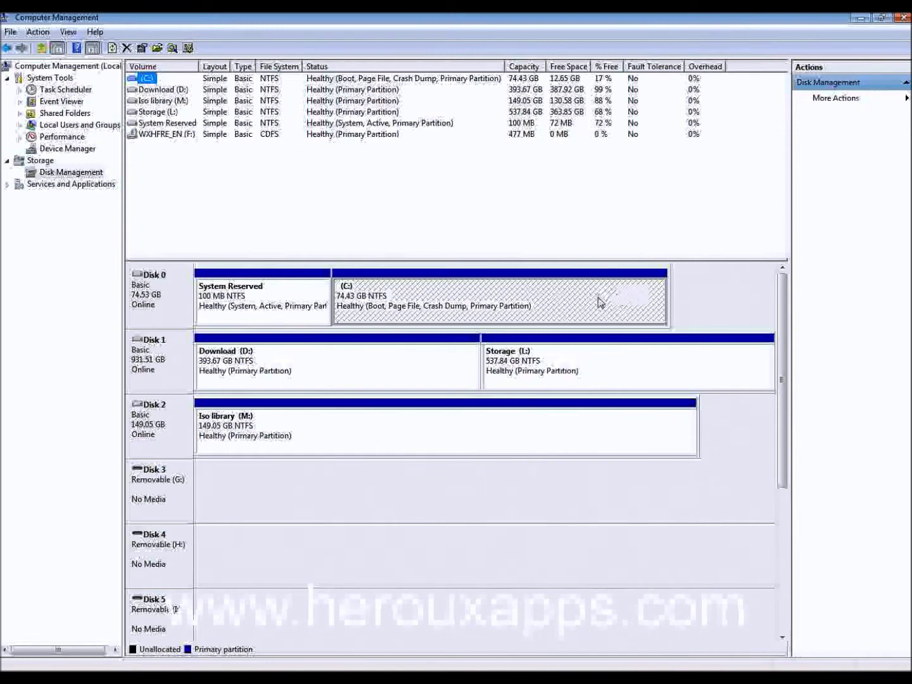
{"action": "right_click", "coordinate": [565, 309]}
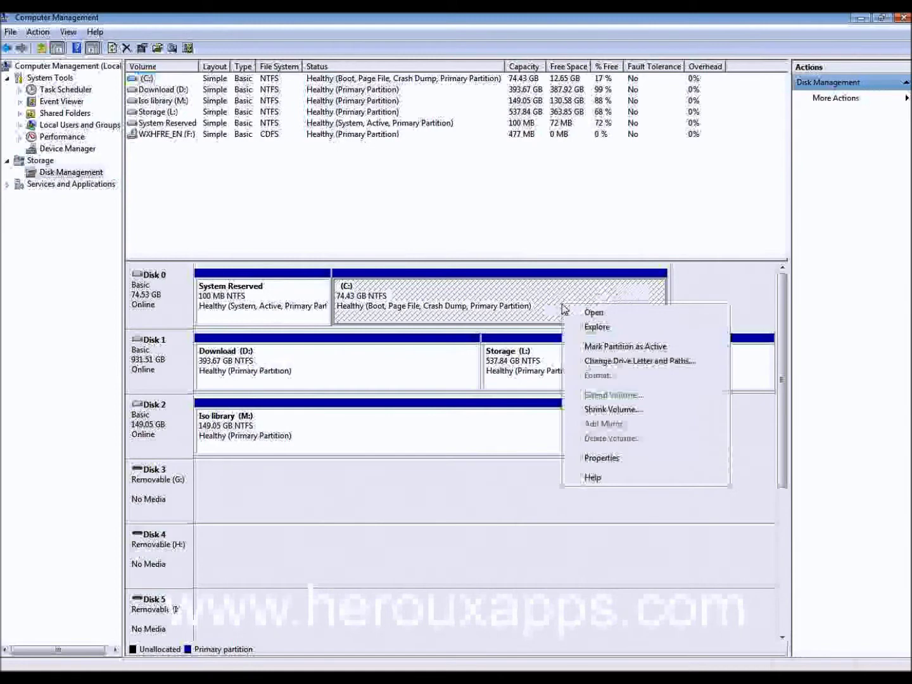
{"action": "left_click", "coordinate": [613, 409]}
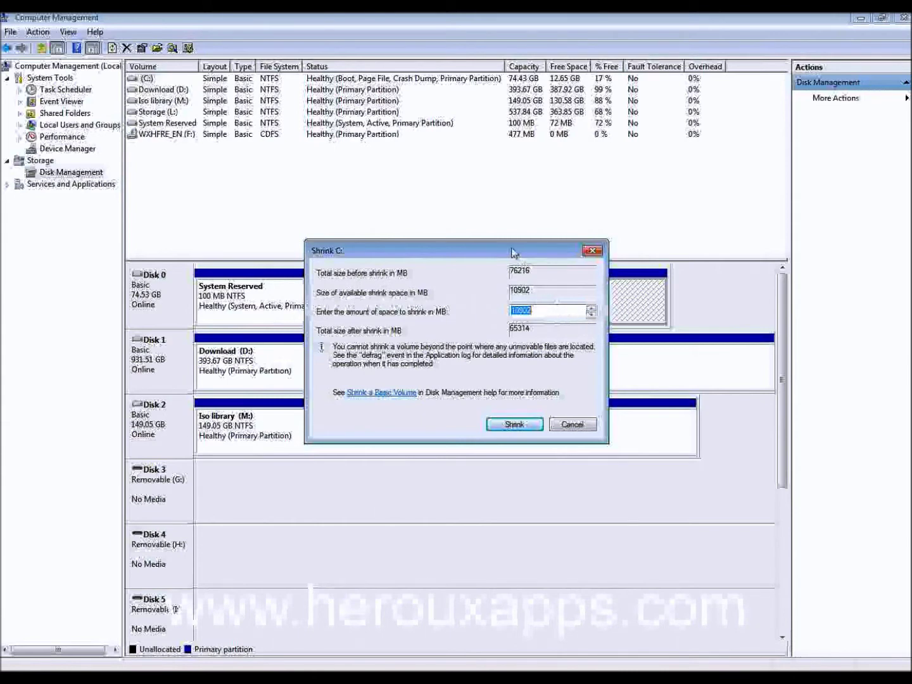
{"action": "left_click_drag", "start_coordinate": [515, 252], "coordinate": [480, 408]}
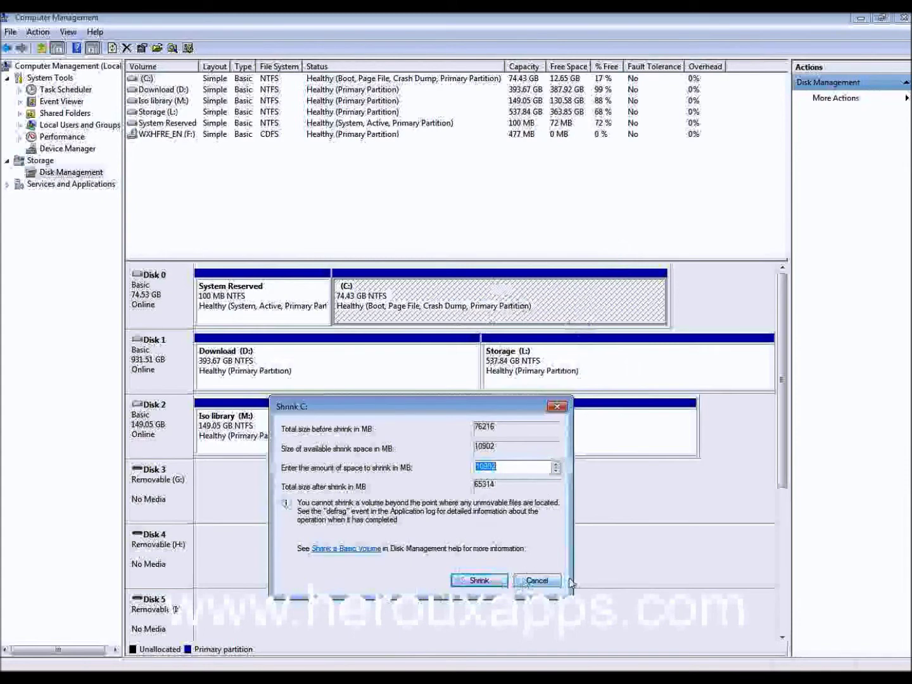
{"action": "left_click", "coordinate": [538, 582]}
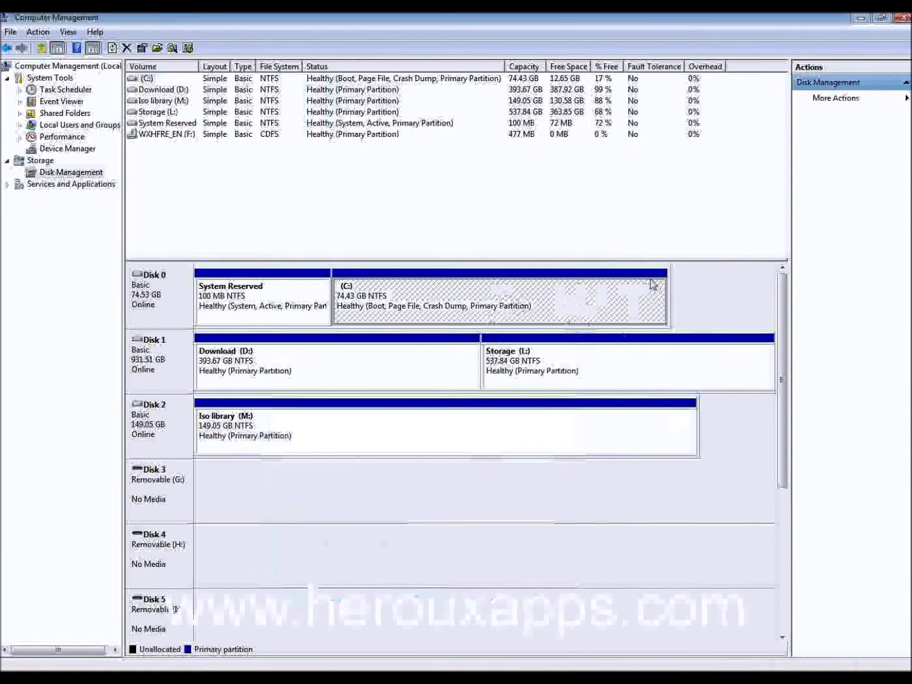
{"action": "left_click", "coordinate": [903, 18]}
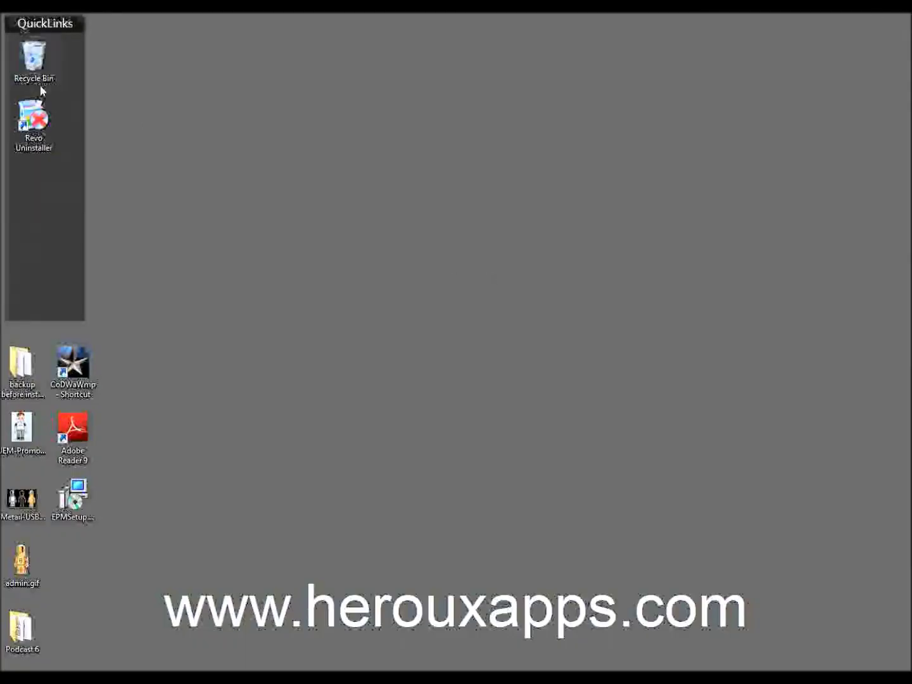
Launch EASEUS Partition Master 7.0.1 Home Edition and select C: on Disk 1
{"action": "key", "text": "super"}
{"action": "left_click", "coordinate": [54, 554]}
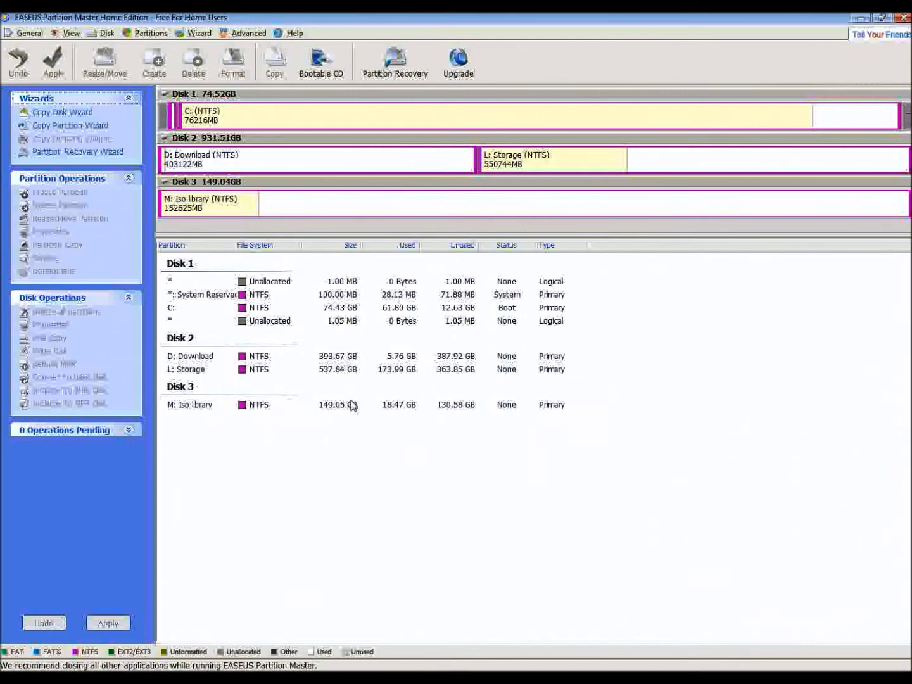
{"action": "left_click", "coordinate": [260, 118]}
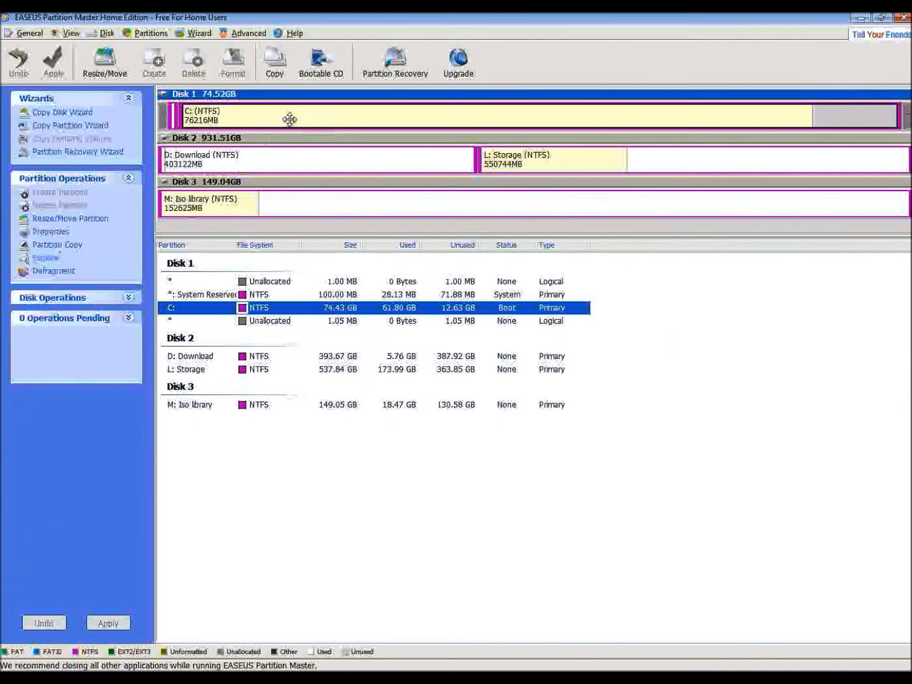
Check the C: partition details on Disk 1: 74.43 GB with 12.63 GB unused
{"action": "mouse_move", "coordinate": [290, 119]}
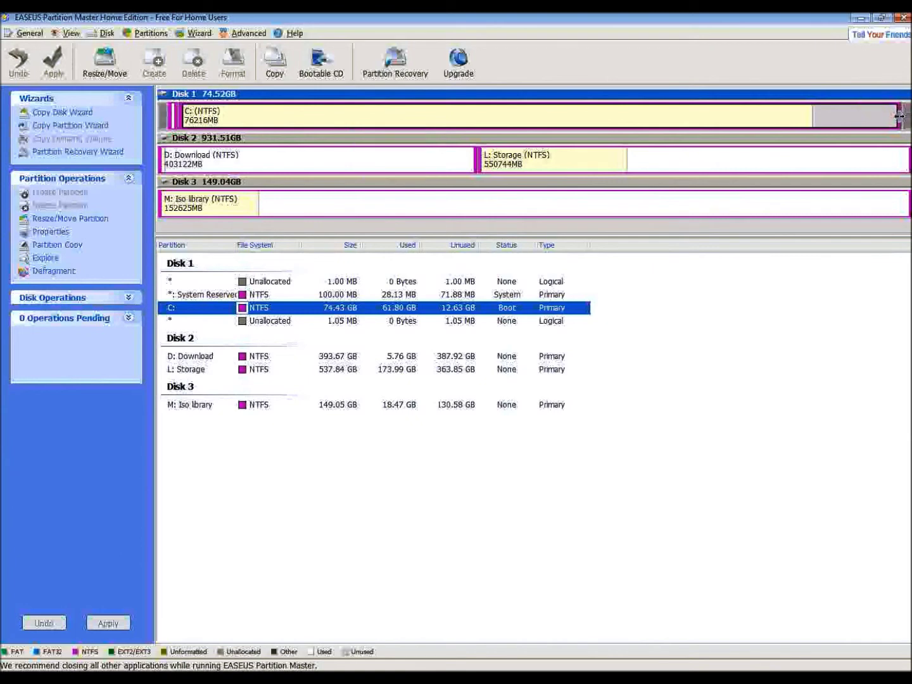
Resize C: to 67940 MB (66.35 GB), freeing 8276 MB unallocated at Disk 1's end
{"action": "left_click_drag", "start_coordinate": [899, 116], "coordinate": [821, 120]}
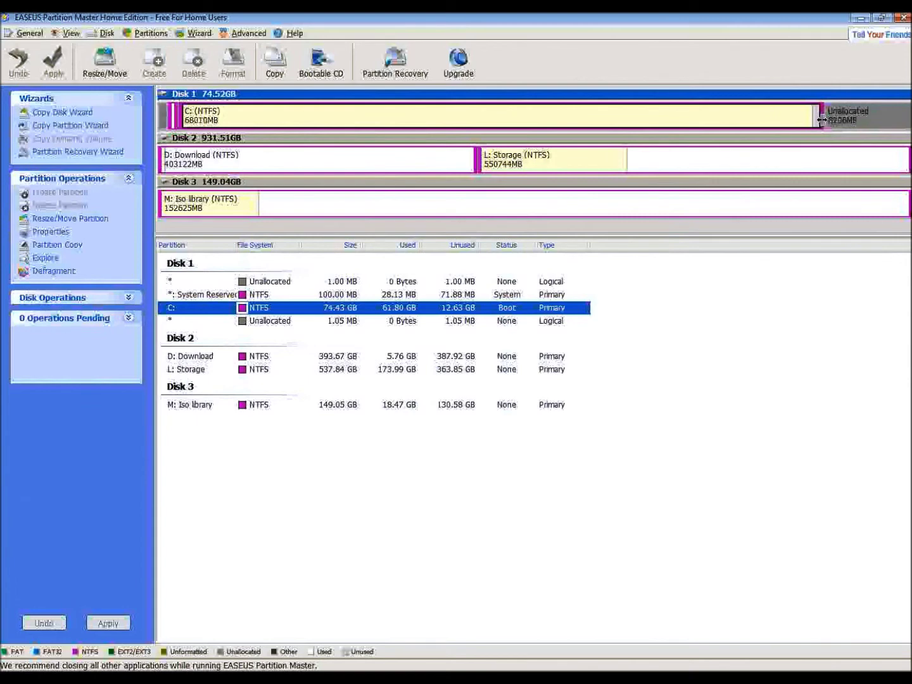
{"action": "left_click_drag", "start_coordinate": [821, 120], "coordinate": [822, 119]}
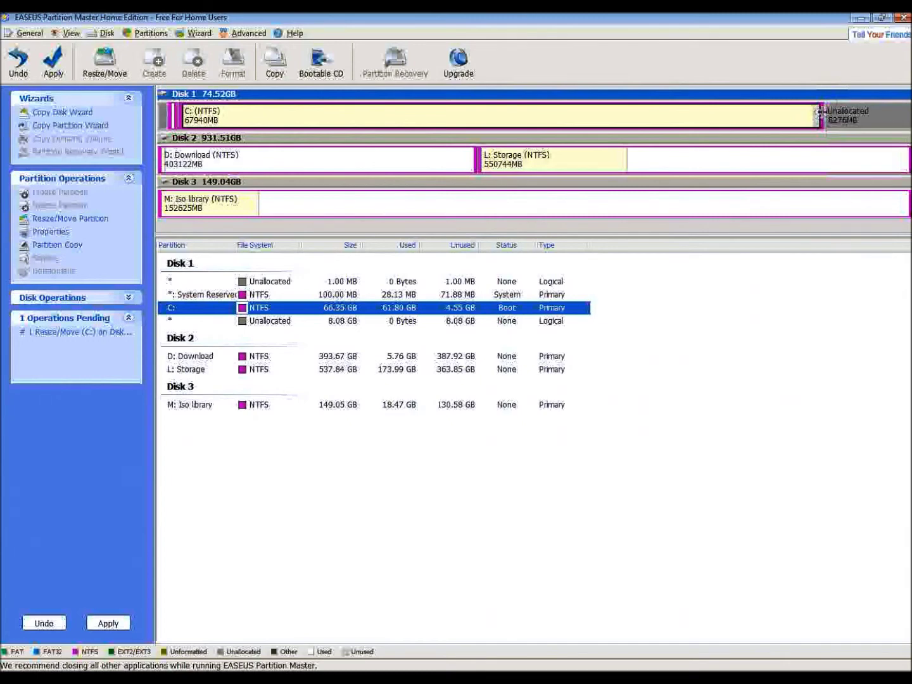
{"action": "left_click_drag", "start_coordinate": [821, 111], "coordinate": [906, 111]}
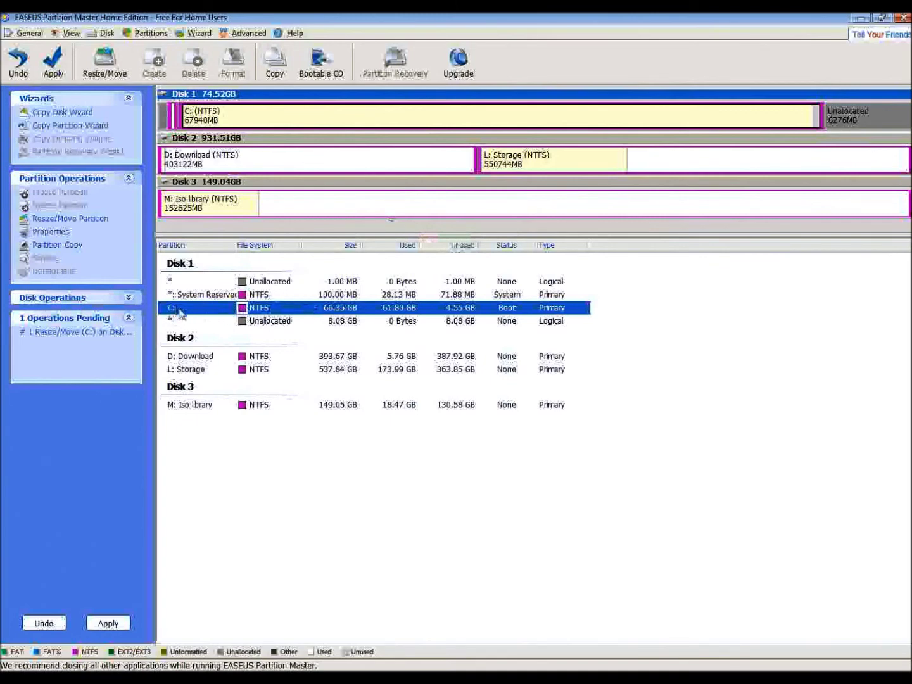
{"action": "right_click", "coordinate": [218, 112]}
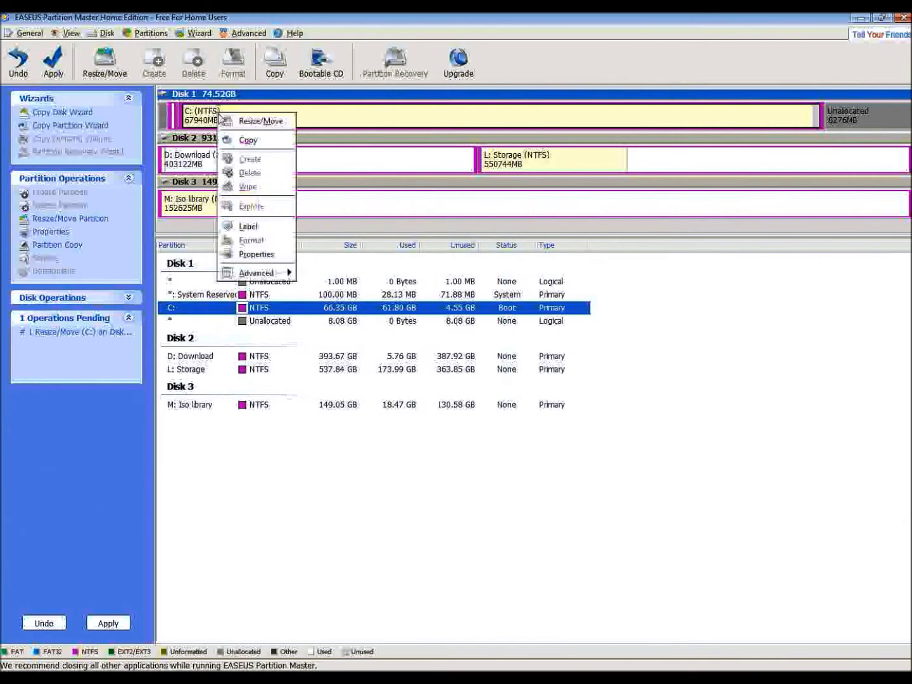
Queue the label 'New partition' for drive C:, then undo that label change
{"action": "left_click", "coordinate": [244, 226]}
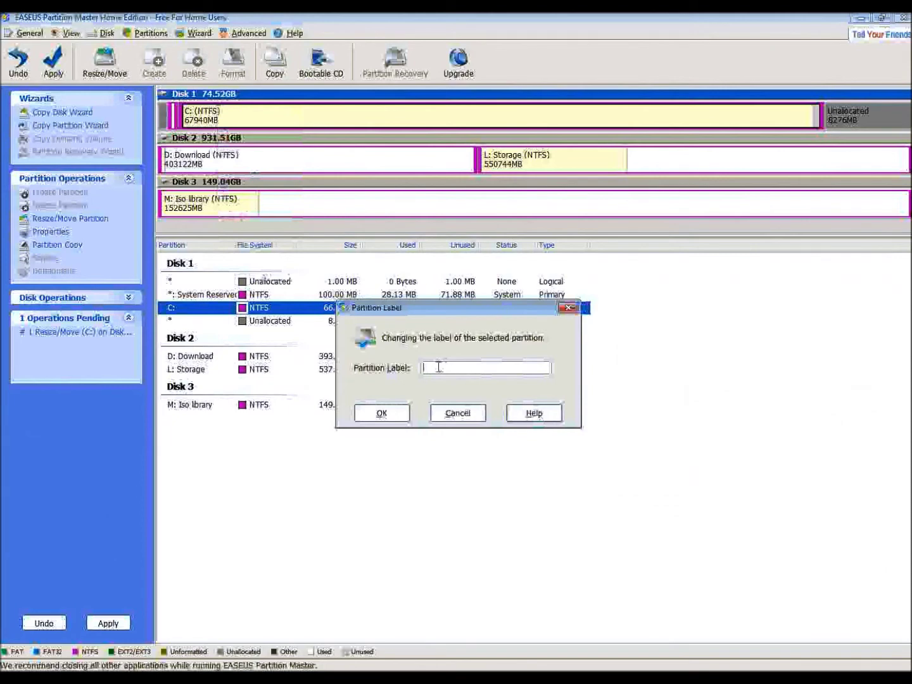
{"action": "type", "text": "New"}
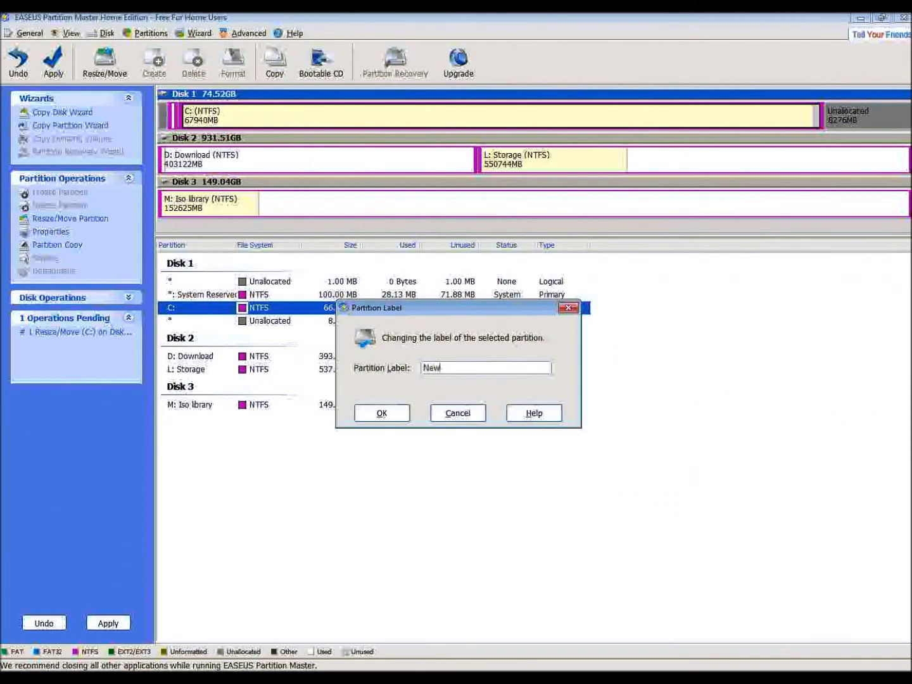
{"action": "type", "text": " partition"}
{"action": "left_click", "coordinate": [394, 414]}
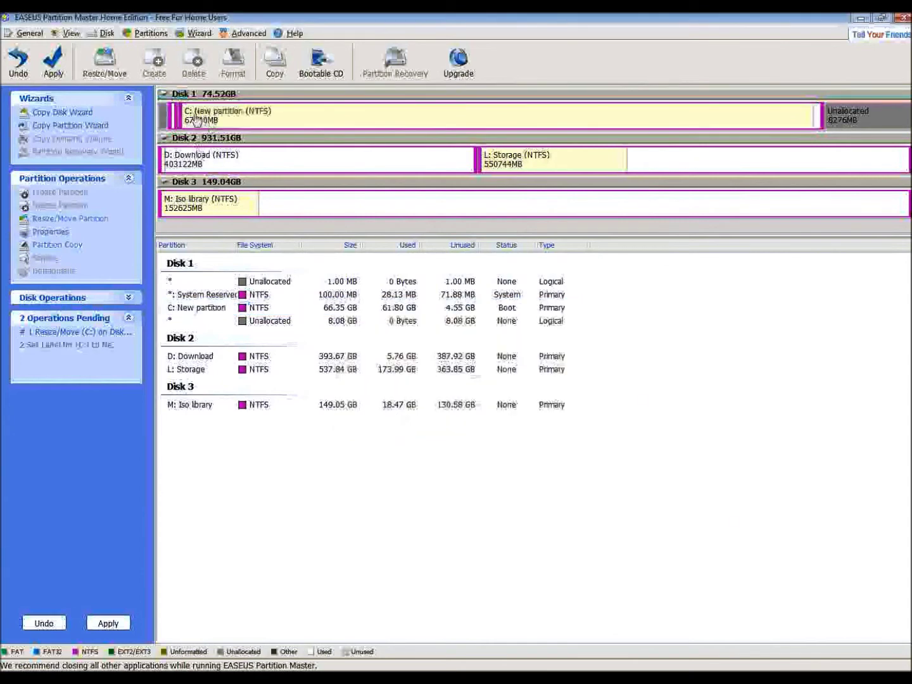
{"action": "mouse_move", "coordinate": [208, 119]}
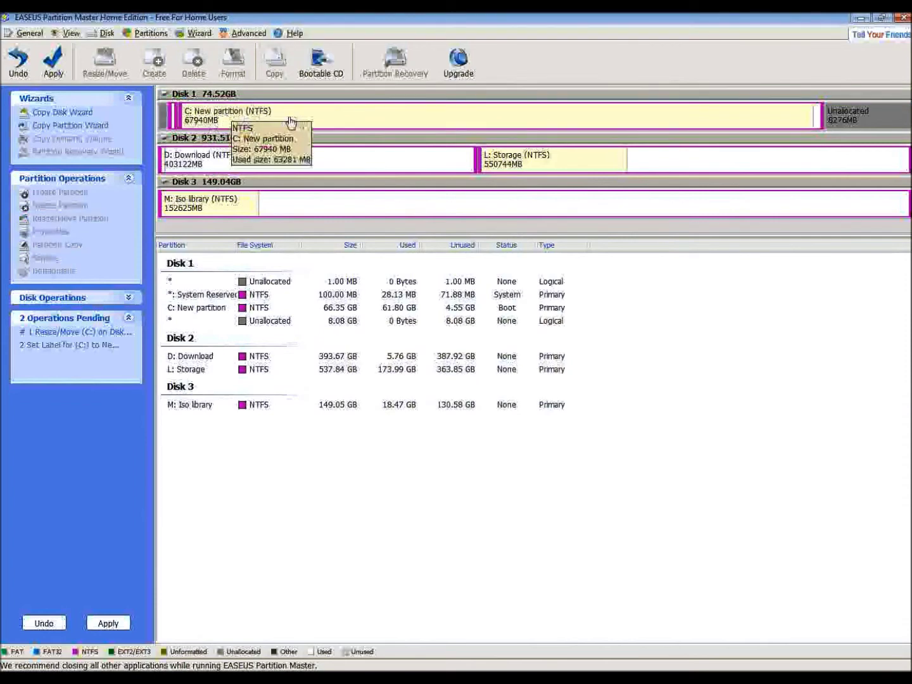
{"action": "left_click", "coordinate": [14, 63]}
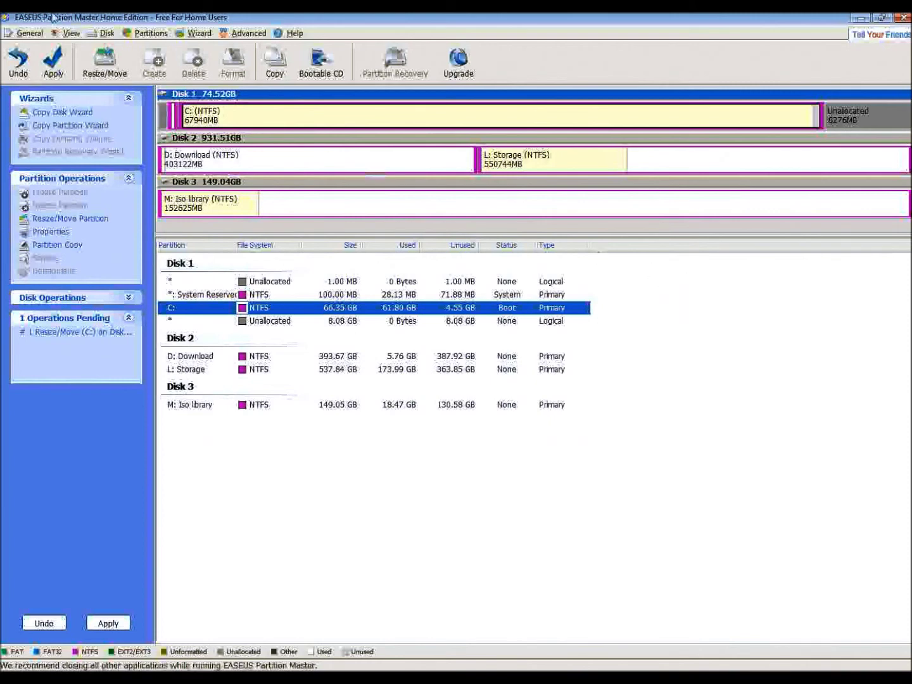
Open the Disk menu while the C: resize remains the only queued operation
{"action": "left_click", "coordinate": [71, 35]}
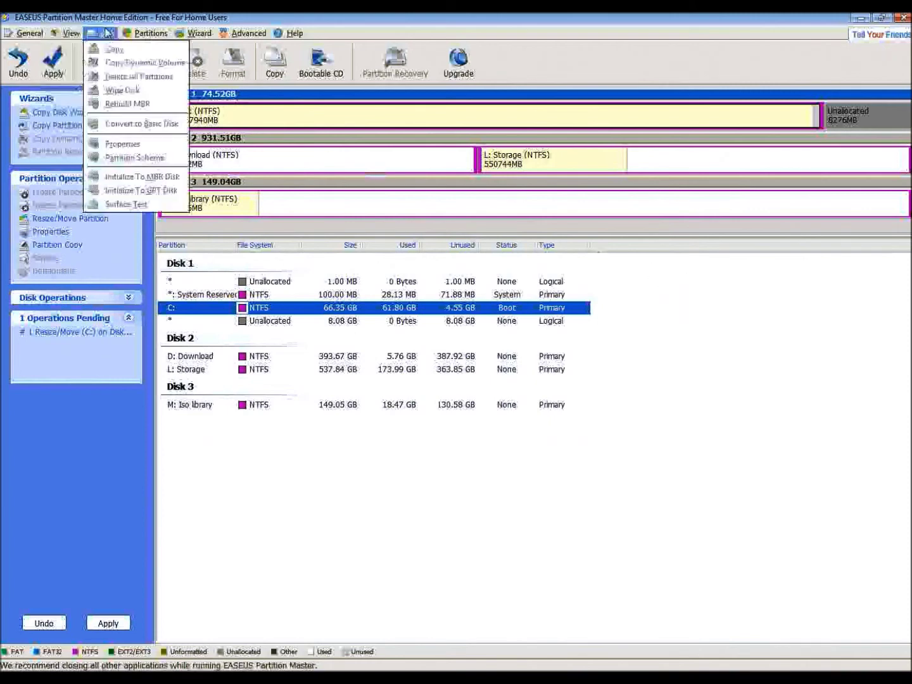
Exit without applying the C: resize, dismiss the USB scan prompt, and relaunch Partition Master
{"action": "mouse_move", "coordinate": [26, 37]}
{"action": "left_click", "coordinate": [398, 470]}
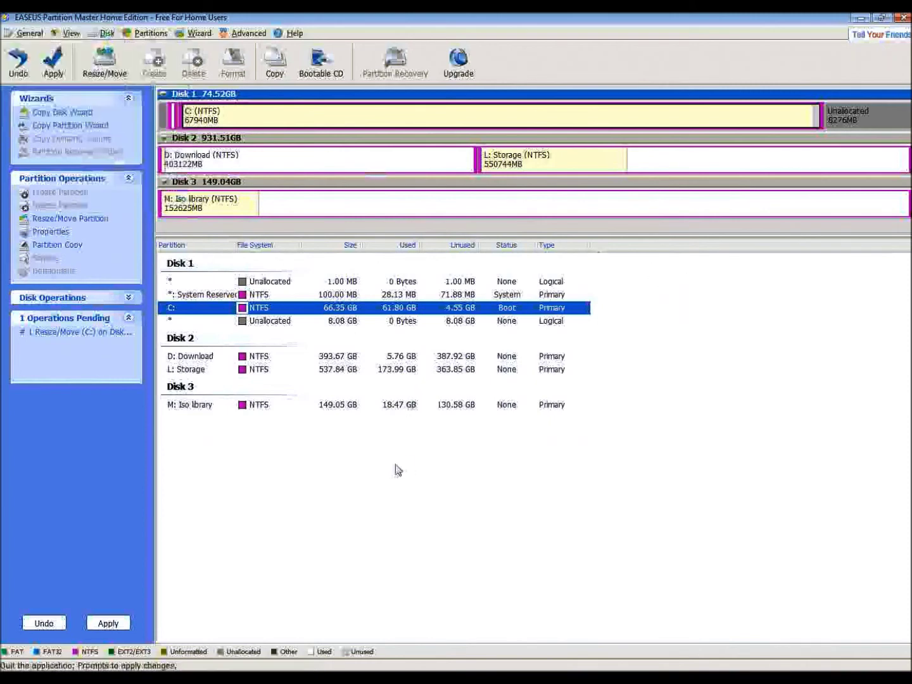
{"action": "left_click", "coordinate": [903, 17]}
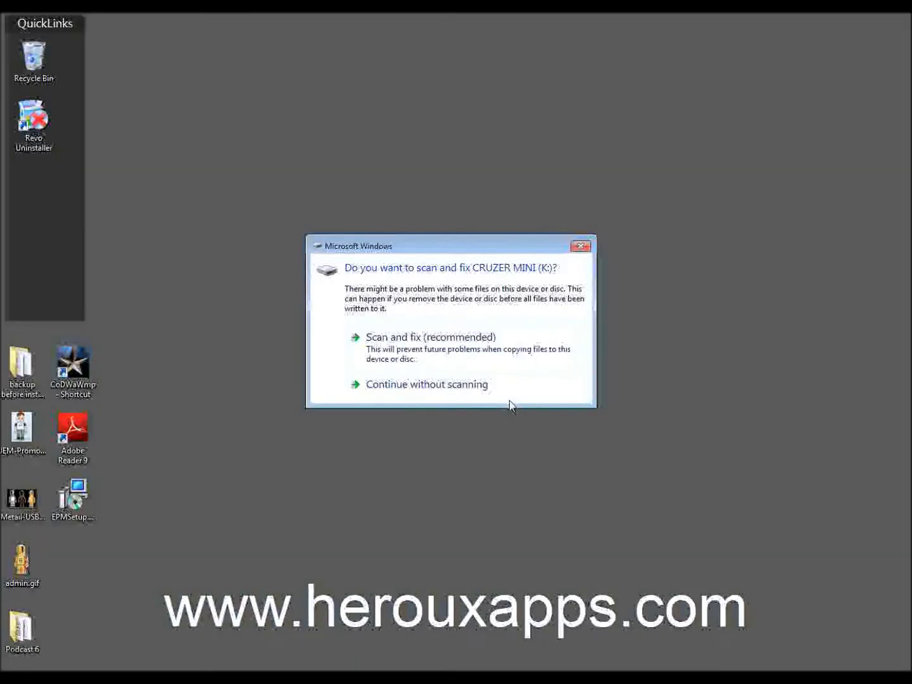
{"action": "left_click", "coordinate": [581, 247]}
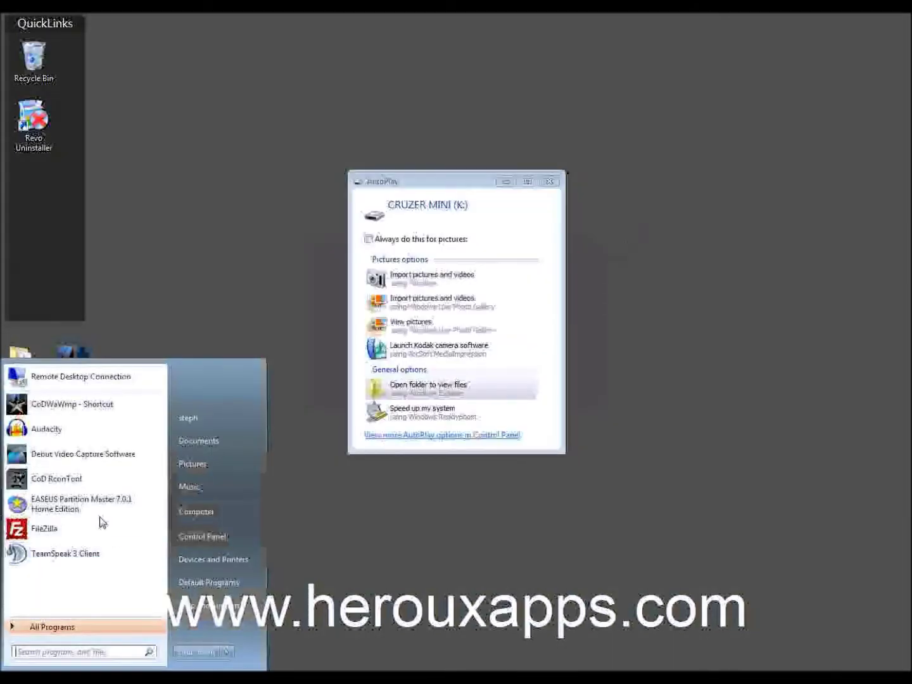
{"action": "left_click", "coordinate": [99, 504]}
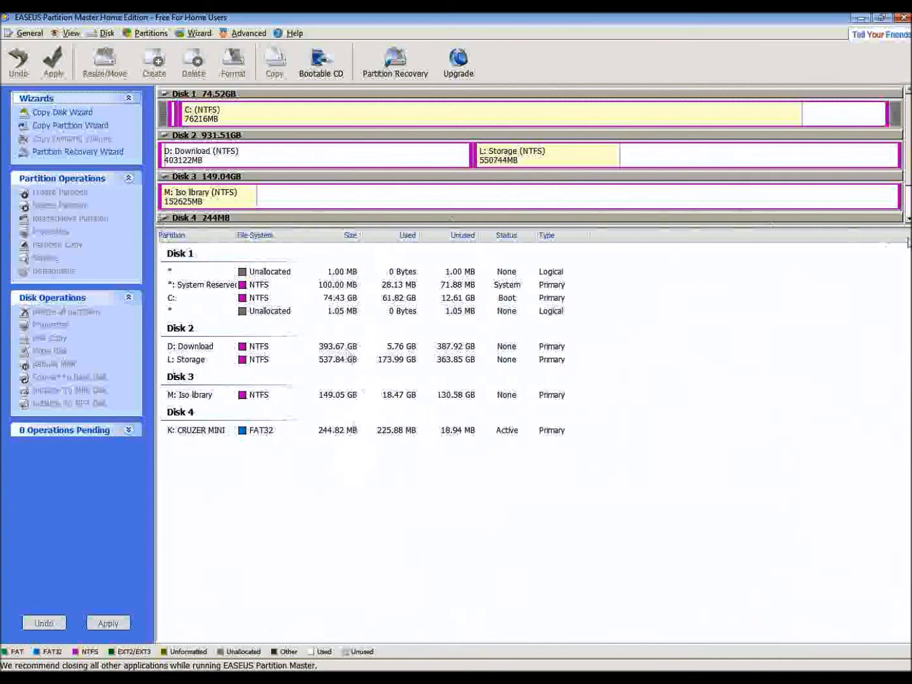
View Disk 4's 244.82 MB FAT32 CRUZER MINI (K:) in the disk map, then select C:
{"action": "scroll", "coordinate": [865, 190], "scroll_direction": "down", "scroll_amount": 2}
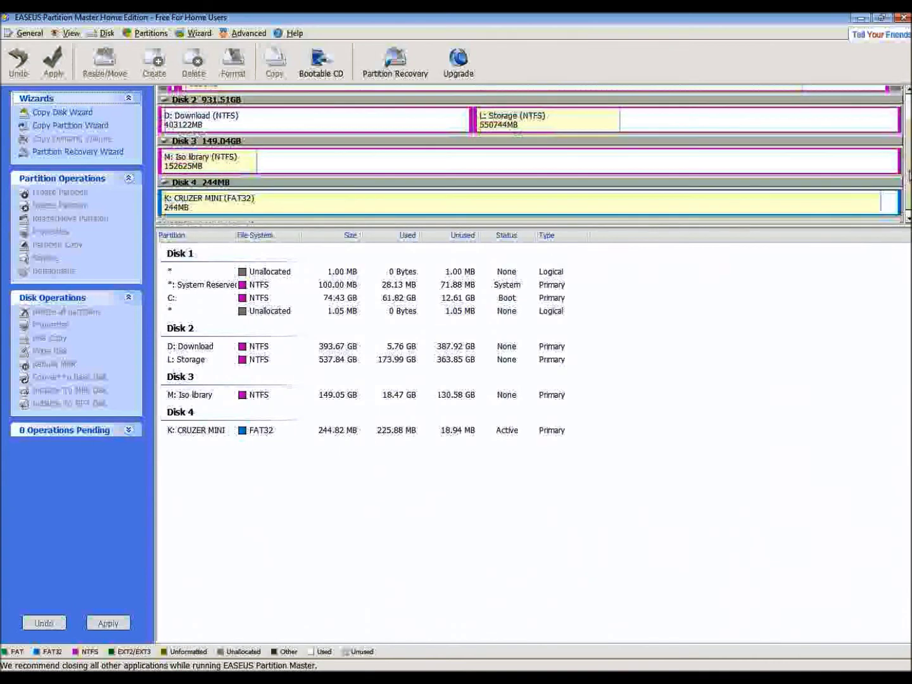
{"action": "scroll", "coordinate": [864, 190], "scroll_direction": "up", "scroll_amount": 2}
{"action": "scroll", "coordinate": [865, 219], "scroll_direction": "down", "scroll_amount": 1}
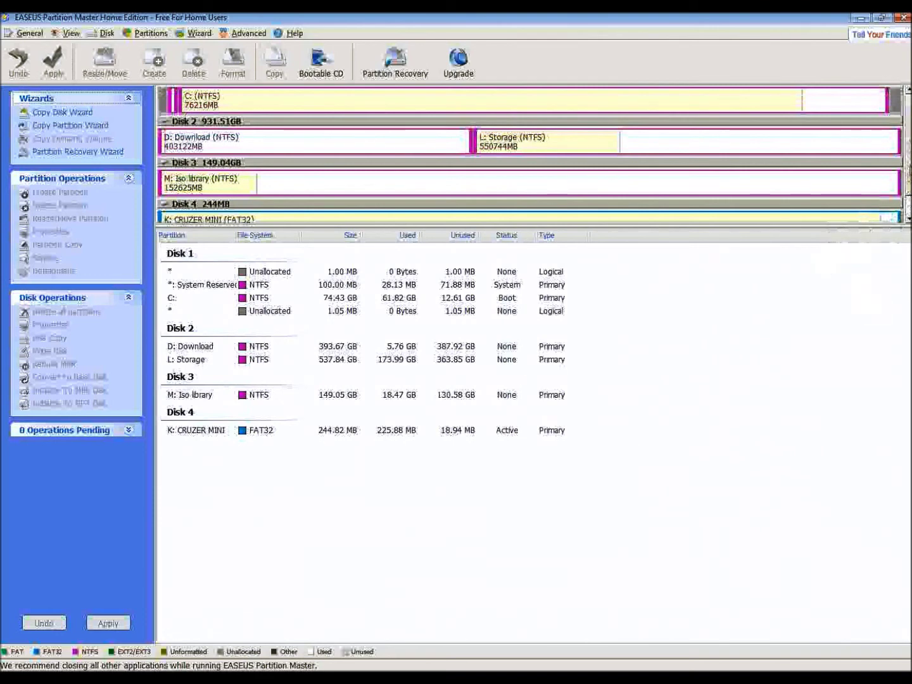
{"action": "scroll", "coordinate": [908, 163], "scroll_direction": "down", "scroll_amount": 1}
{"action": "scroll", "coordinate": [908, 164], "scroll_direction": "down", "scroll_amount": 1}
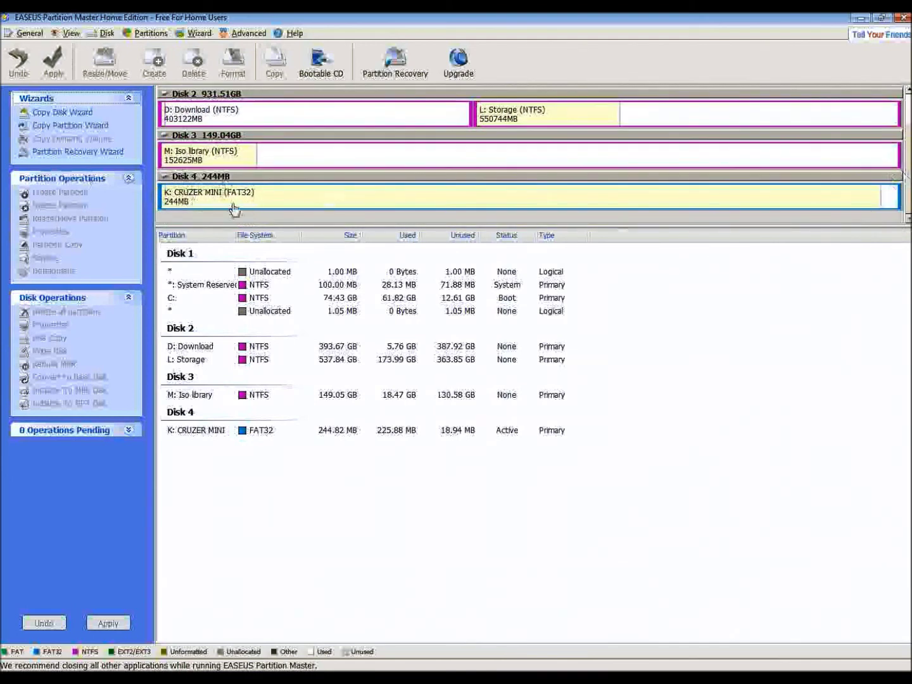
{"action": "mouse_move", "coordinate": [298, 203]}
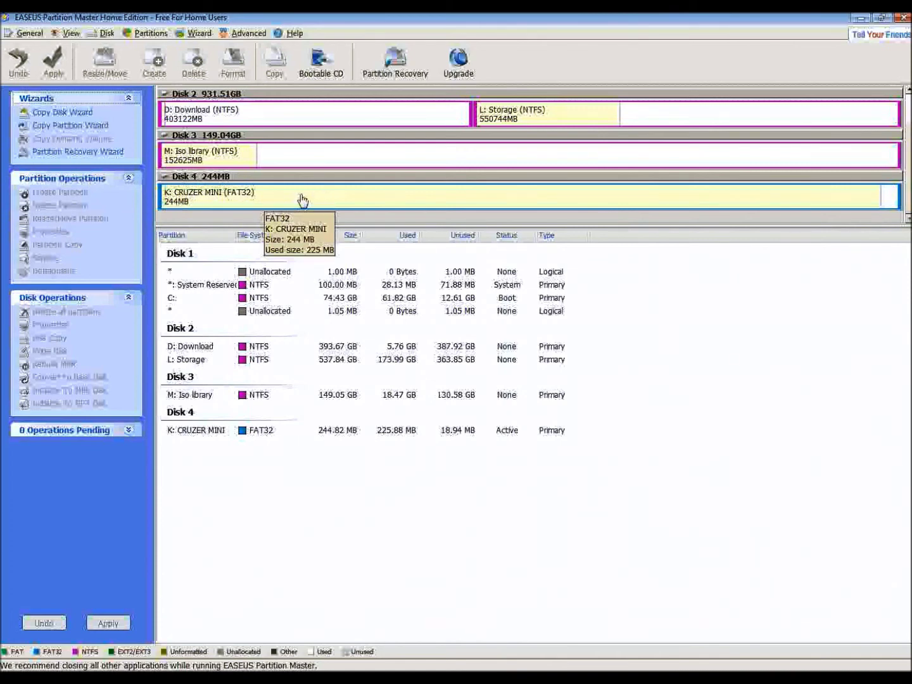
{"action": "scroll", "coordinate": [439, 206], "scroll_direction": "up", "scroll_amount": 1}
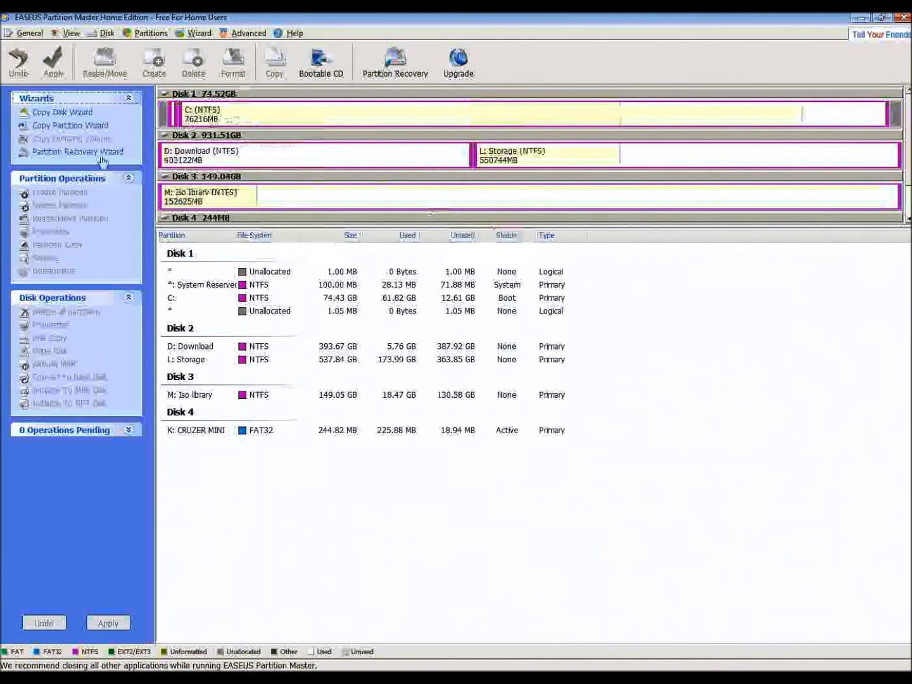
{"action": "left_click", "coordinate": [235, 116]}
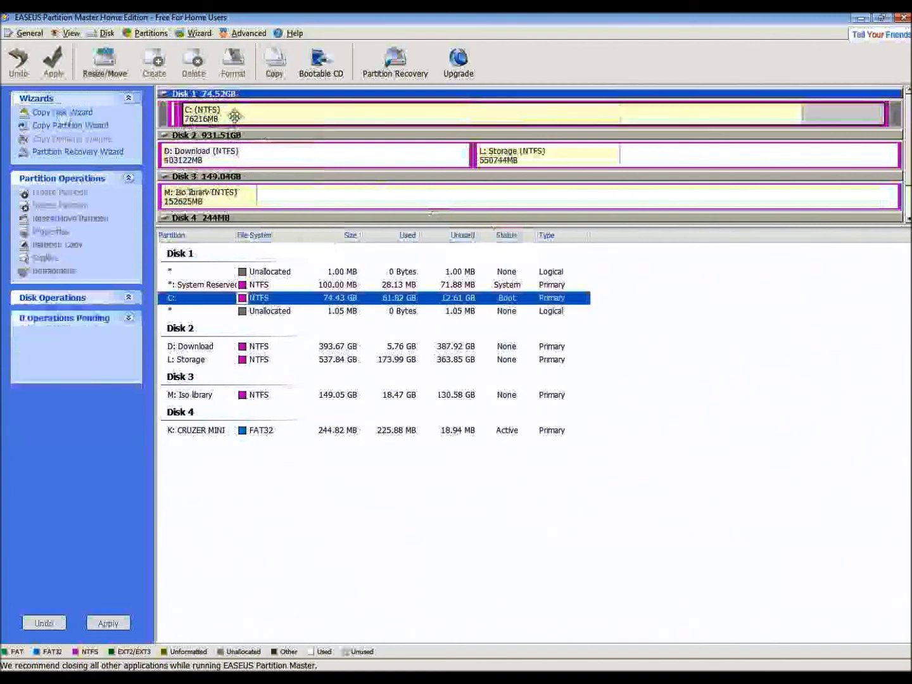
{"action": "left_click", "coordinate": [49, 116]}
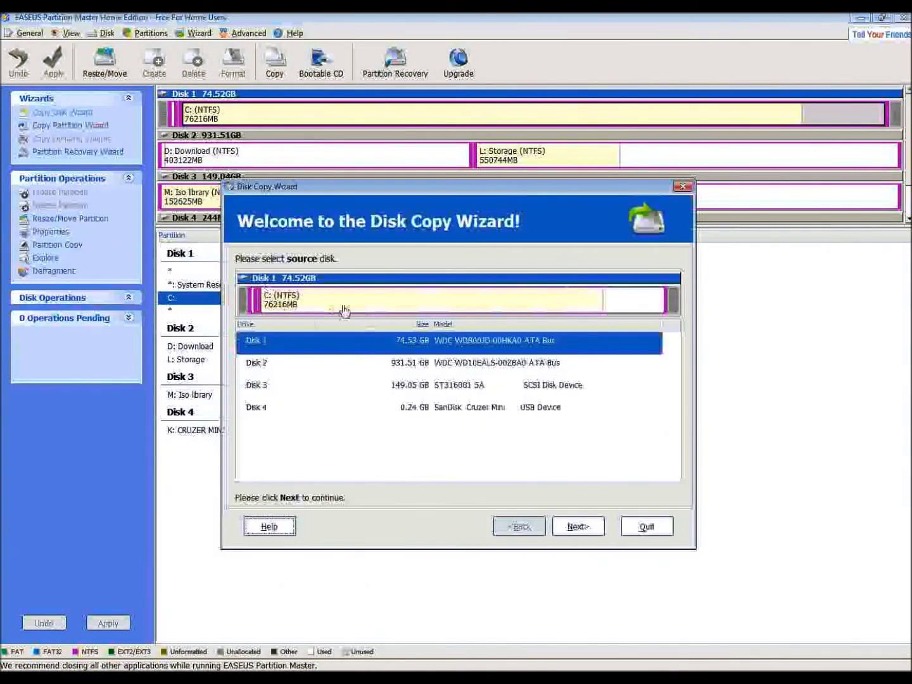
{"action": "mouse_move", "coordinate": [287, 308]}
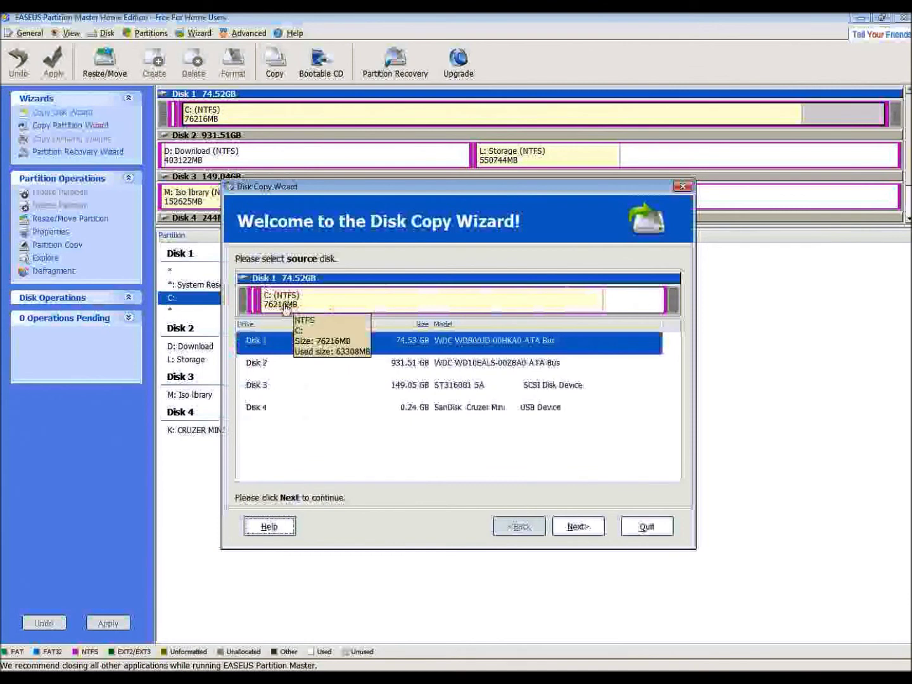
{"action": "left_click", "coordinate": [288, 305]}
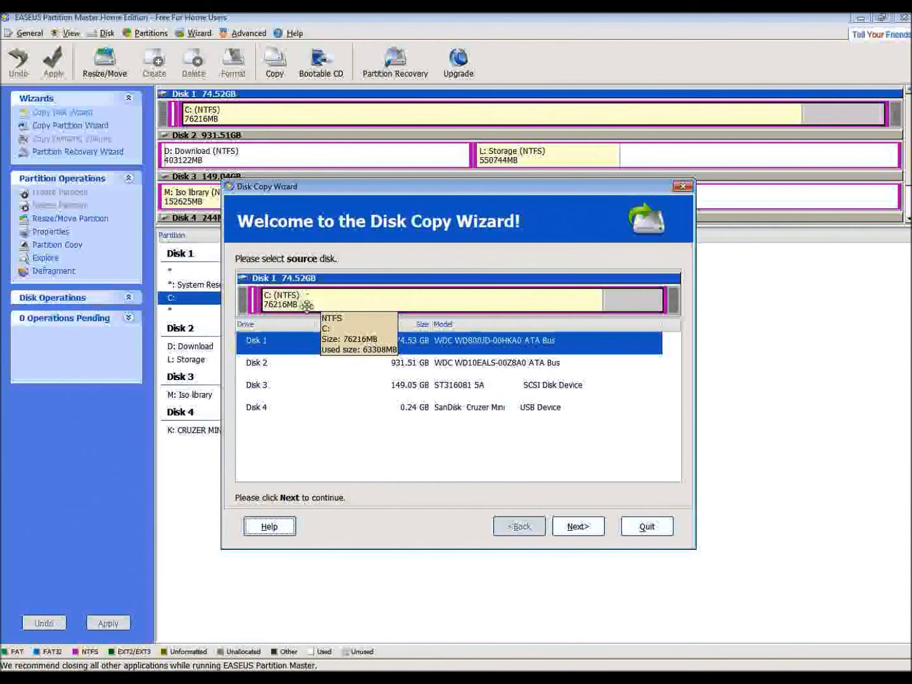
{"action": "left_click", "coordinate": [578, 526]}
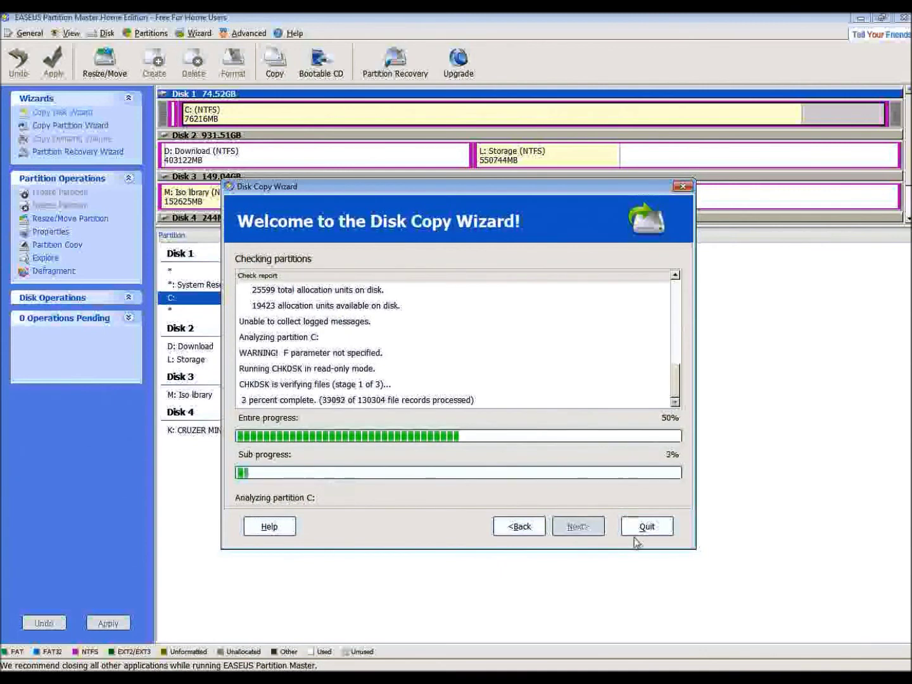
{"action": "left_click", "coordinate": [518, 527]}
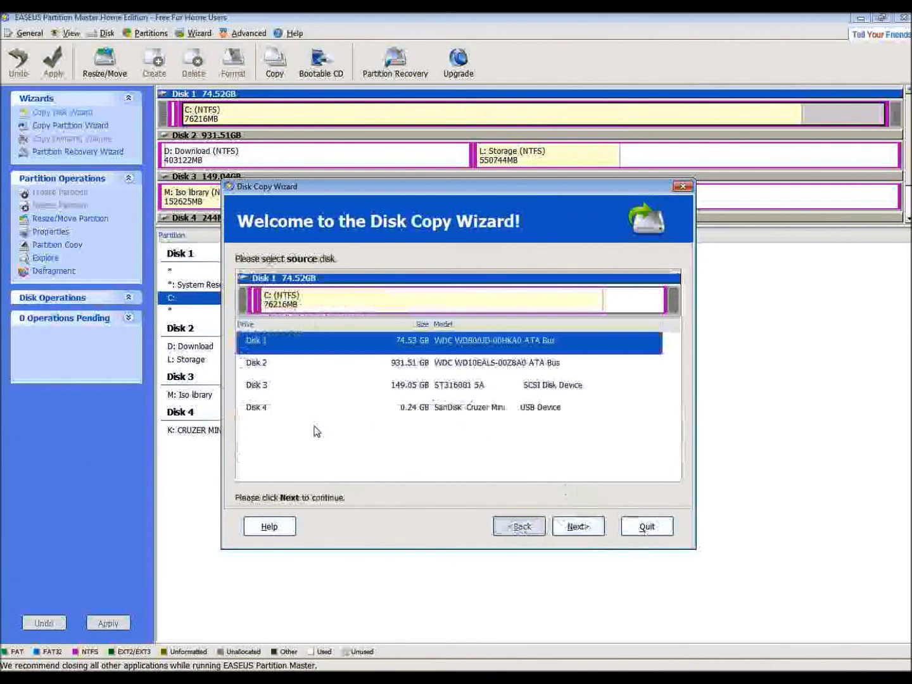
{"action": "left_click", "coordinate": [264, 412]}
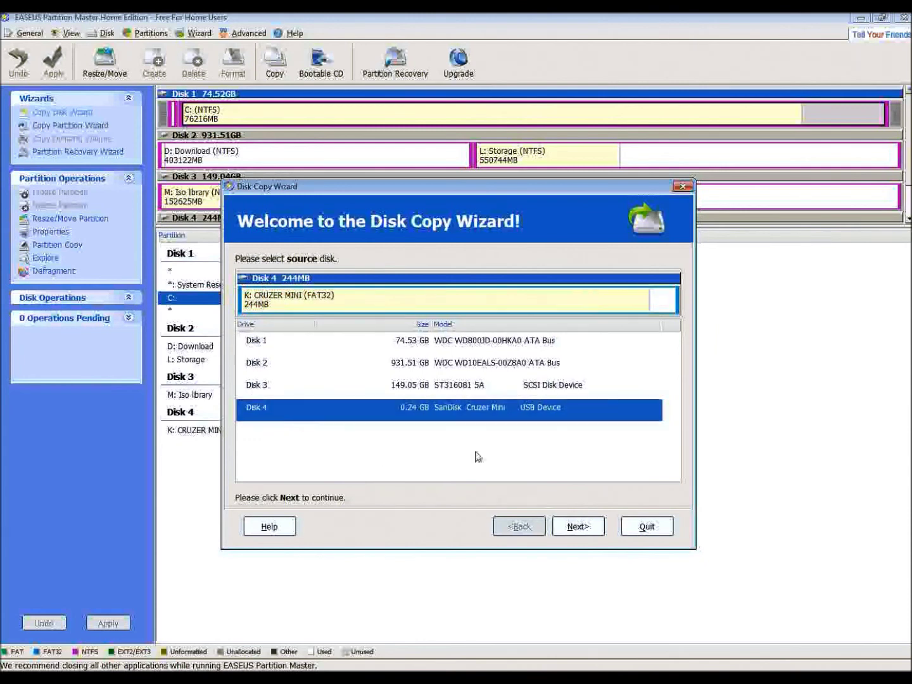
{"action": "left_click", "coordinate": [653, 528]}
{"action": "left_click", "coordinate": [646, 526]}
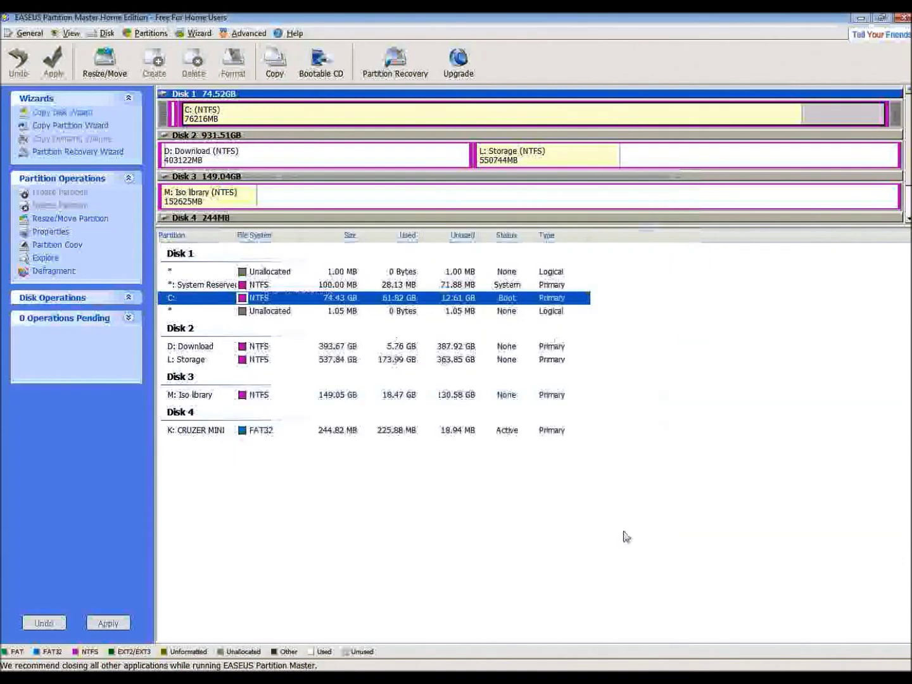
Preview copying K: CRUZER MINI in the Copy Partition wizard, then open the Bootable CD help page
{"action": "left_click", "coordinate": [55, 127]}
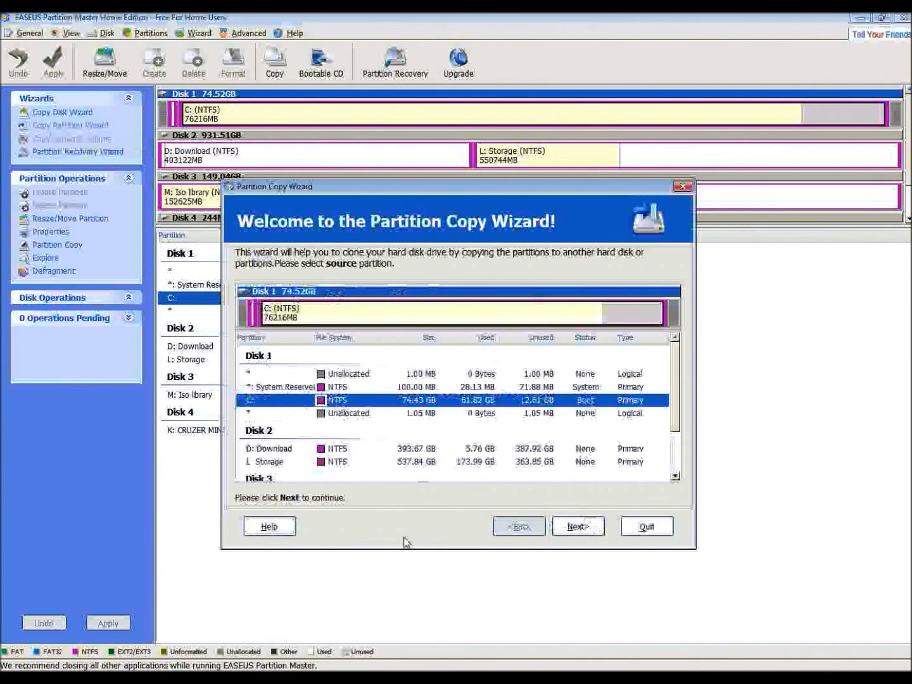
{"action": "scroll", "coordinate": [298, 451], "scroll_direction": "down", "scroll_amount": 2}
{"action": "left_click", "coordinate": [279, 480]}
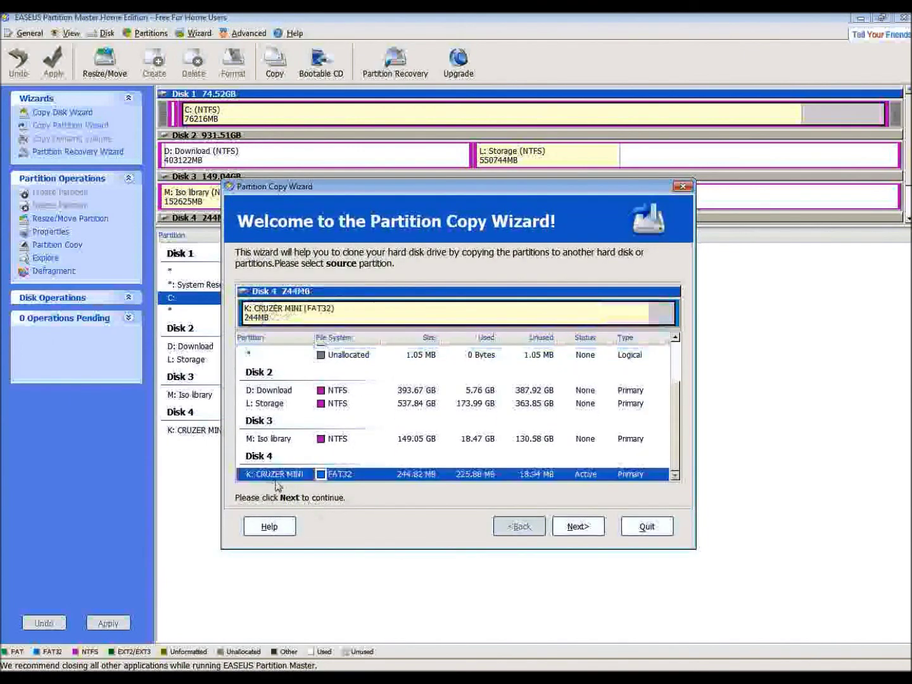
{"action": "left_click", "coordinate": [684, 188]}
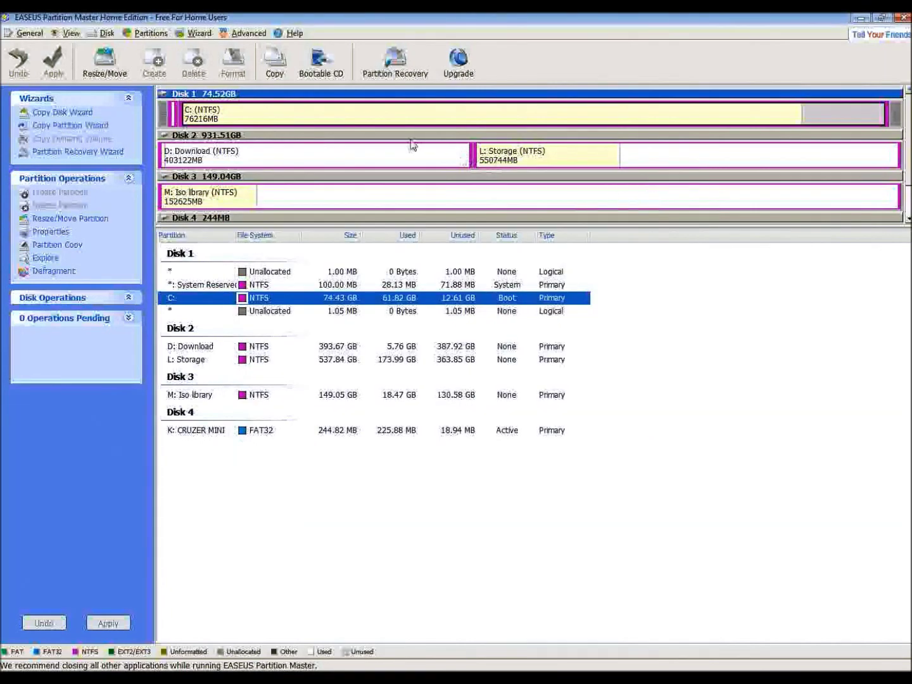
{"action": "left_click", "coordinate": [323, 70]}
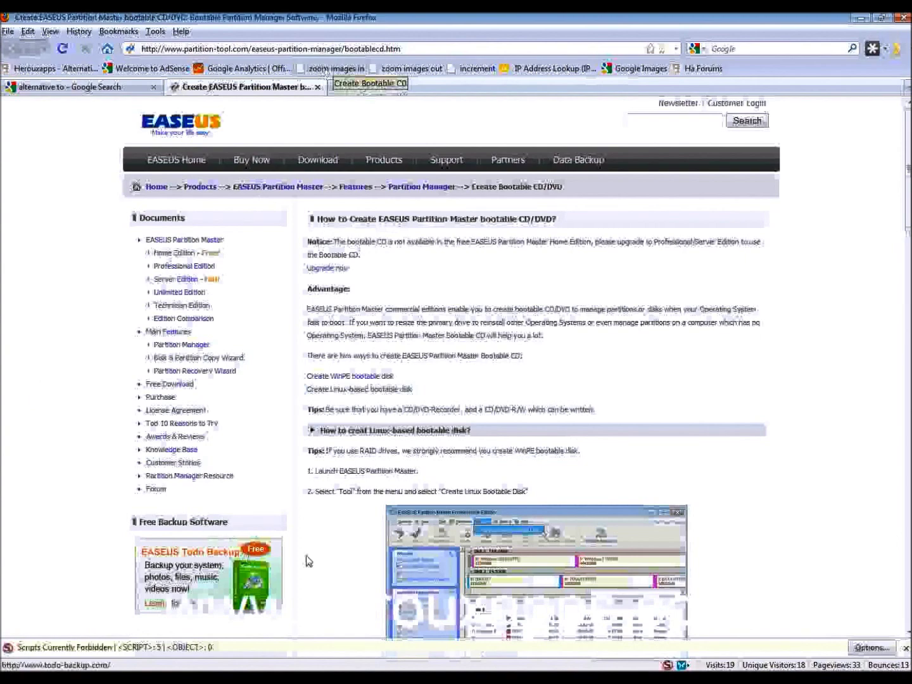
{"action": "scroll", "coordinate": [354, 552], "scroll_direction": "down", "scroll_amount": 4}
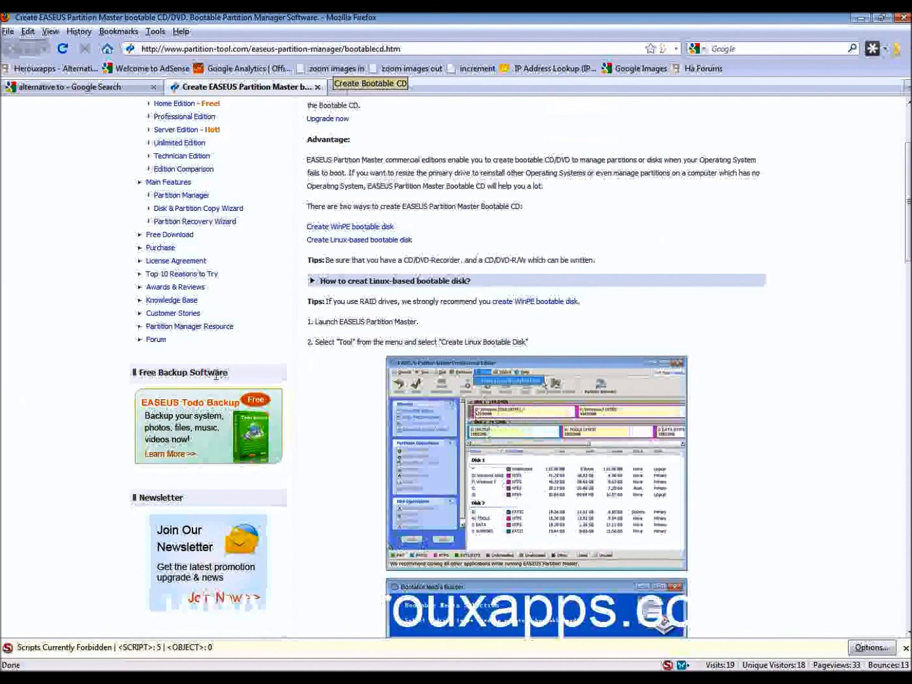
{"action": "scroll", "coordinate": [315, 344], "scroll_direction": "up", "scroll_amount": 4}
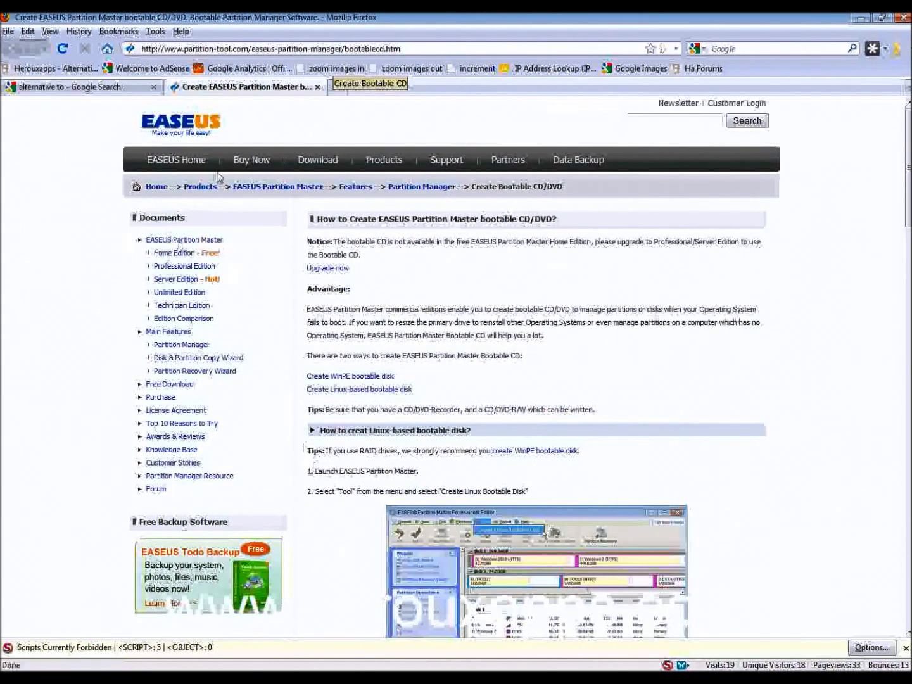
{"action": "left_click", "coordinate": [176, 161]}
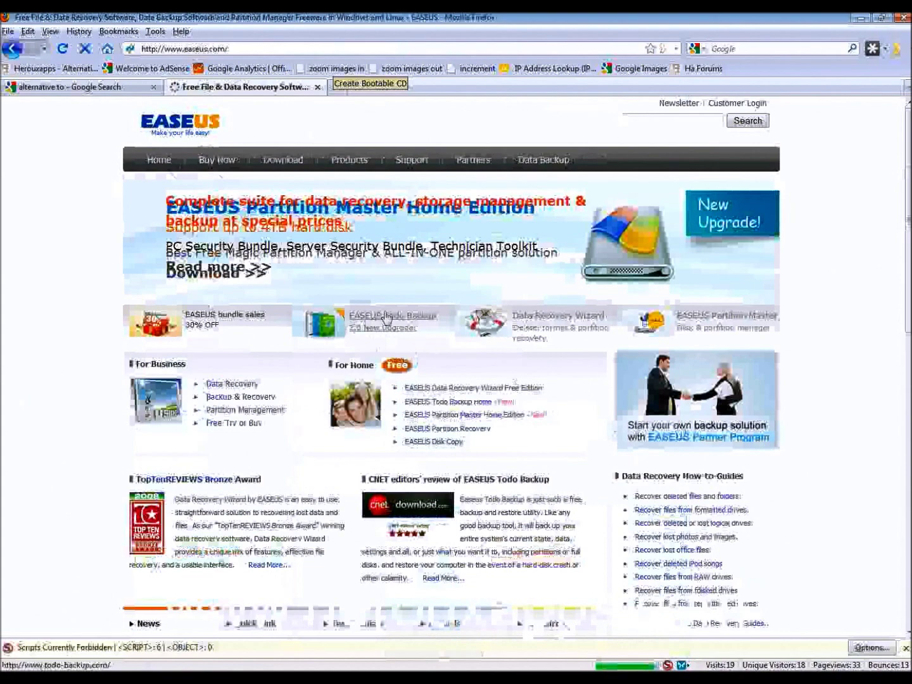
{"action": "left_click", "coordinate": [406, 323]}
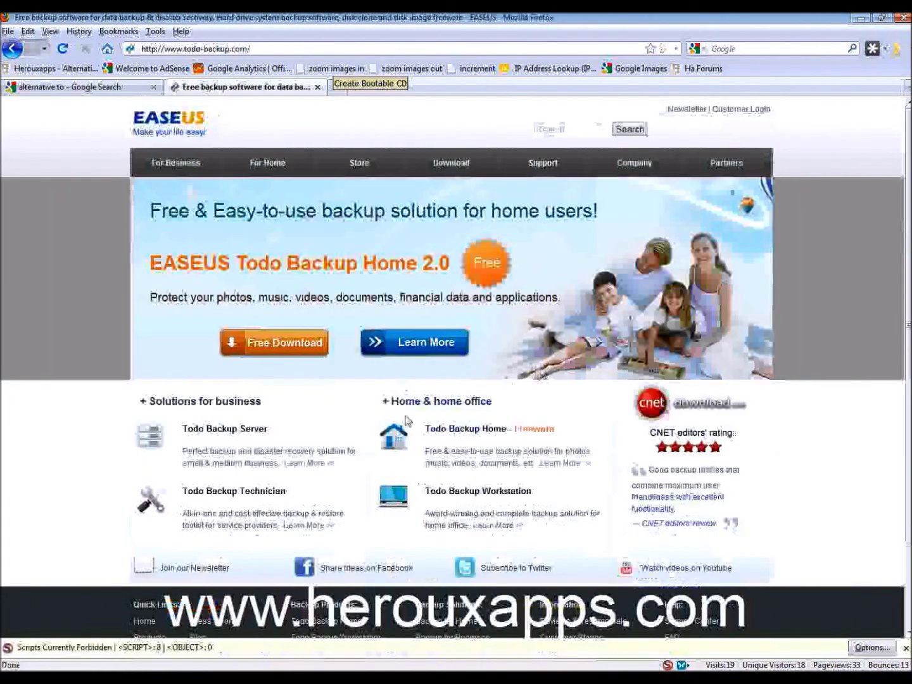
{"action": "scroll", "coordinate": [400, 430], "scroll_direction": "down", "scroll_amount": 3}
{"action": "scroll", "coordinate": [401, 430], "scroll_direction": "up", "scroll_amount": 3}
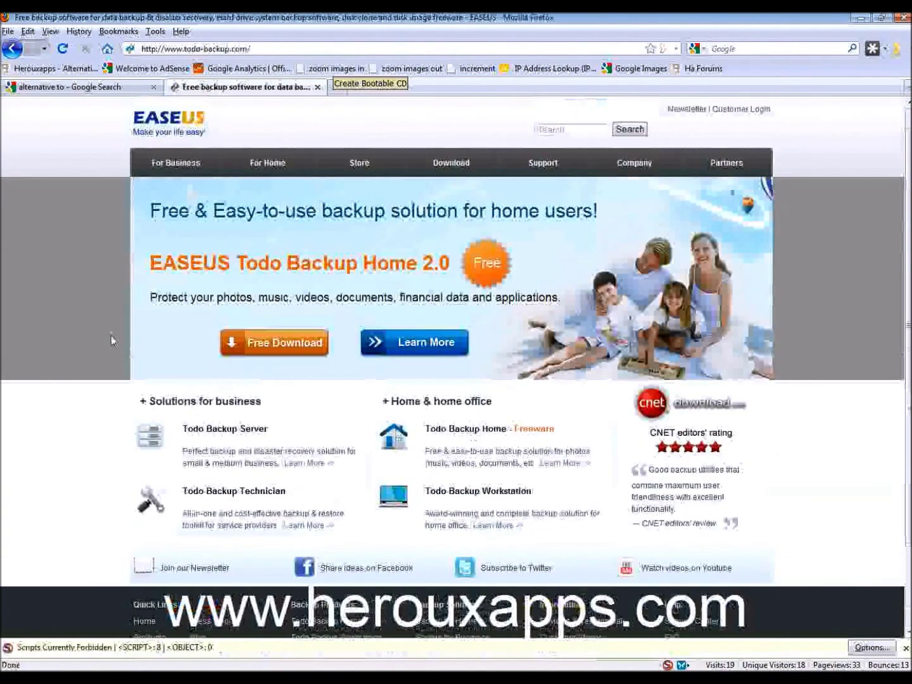